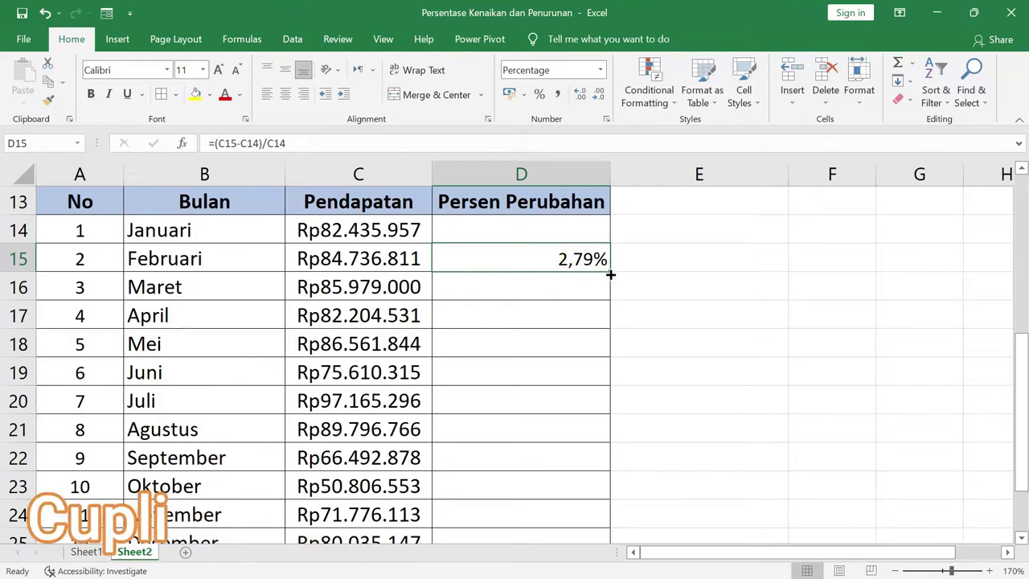
- Fill February's percentage formula from D15 down to D25, covering every month through Desember
{"action": "mouse_move", "coordinate": [610, 274]}
{"action": "left_mouse_down"}
{"action": "mouse_move", "coordinate": [594, 535]}
{"action": "mouse_move", "coordinate": [588, 494]}
{"action": "left_mouse_up"}
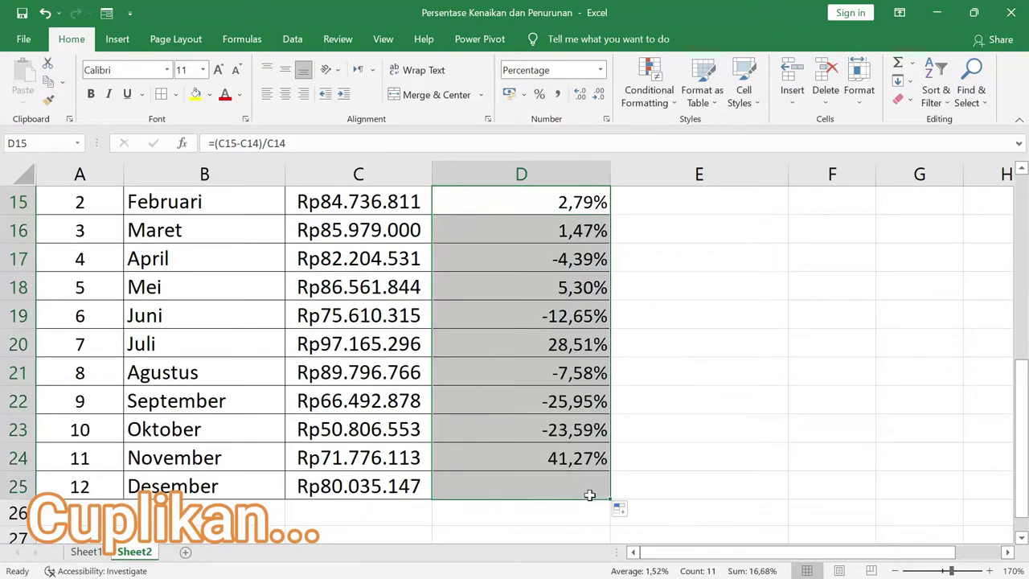
{"action": "left_click", "coordinate": [680, 298]}
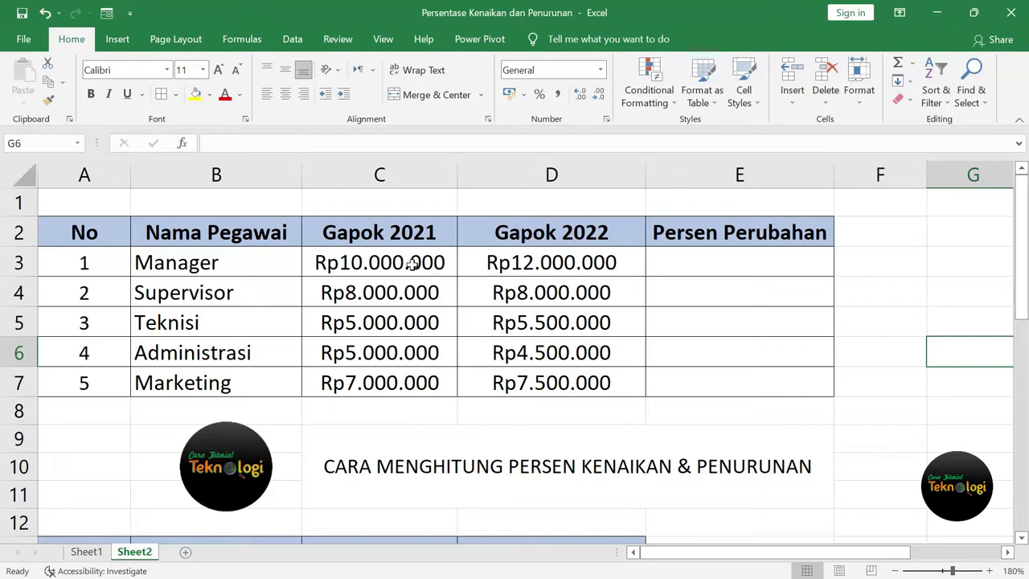
- Enter =(D3-C3)/C3 in E3 so the Manager's salary change shows 0,2
{"action": "left_click", "coordinate": [722, 266]}
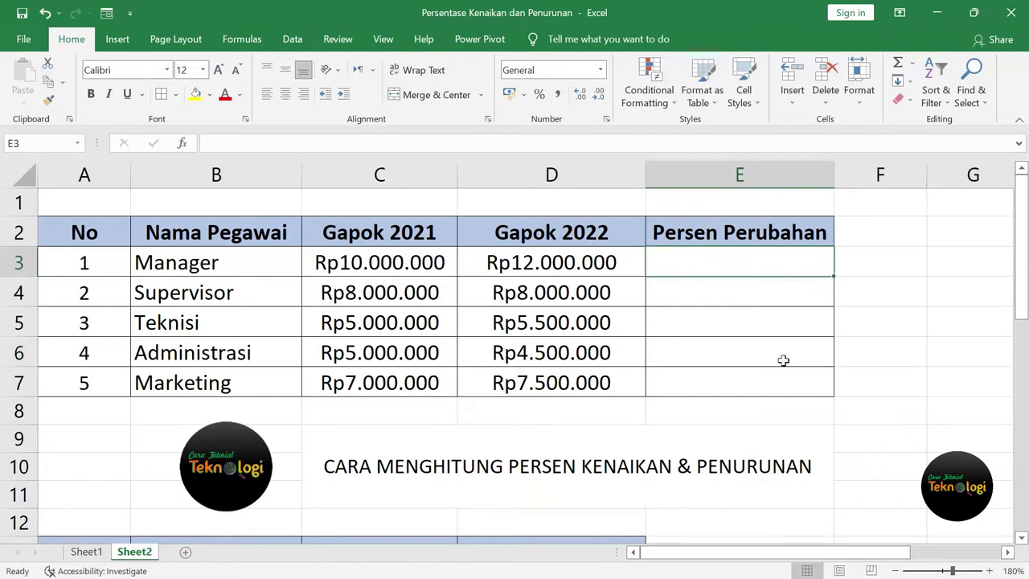
{"action": "type", "text": "="}
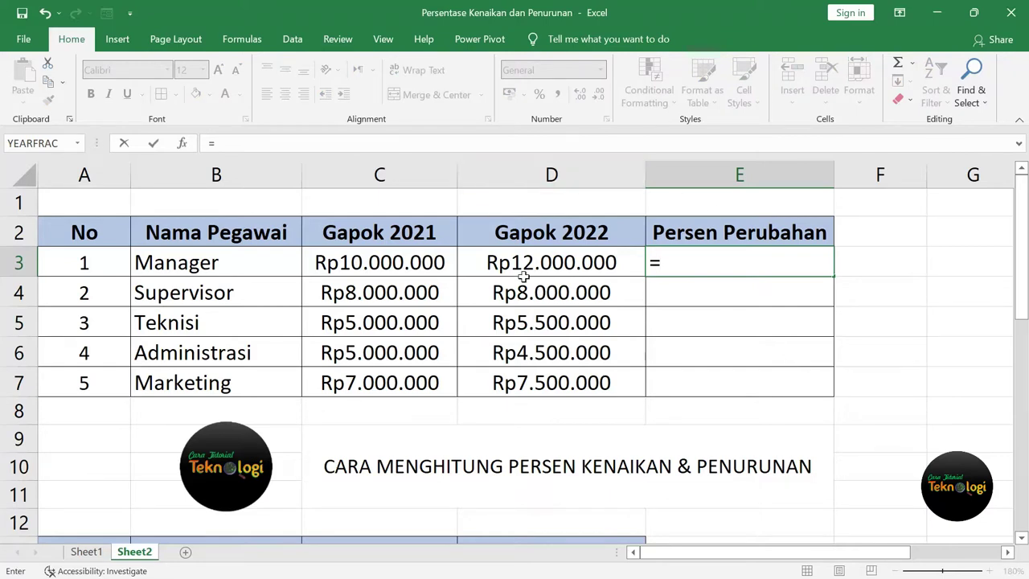
{"action": "left_click", "coordinate": [584, 263]}
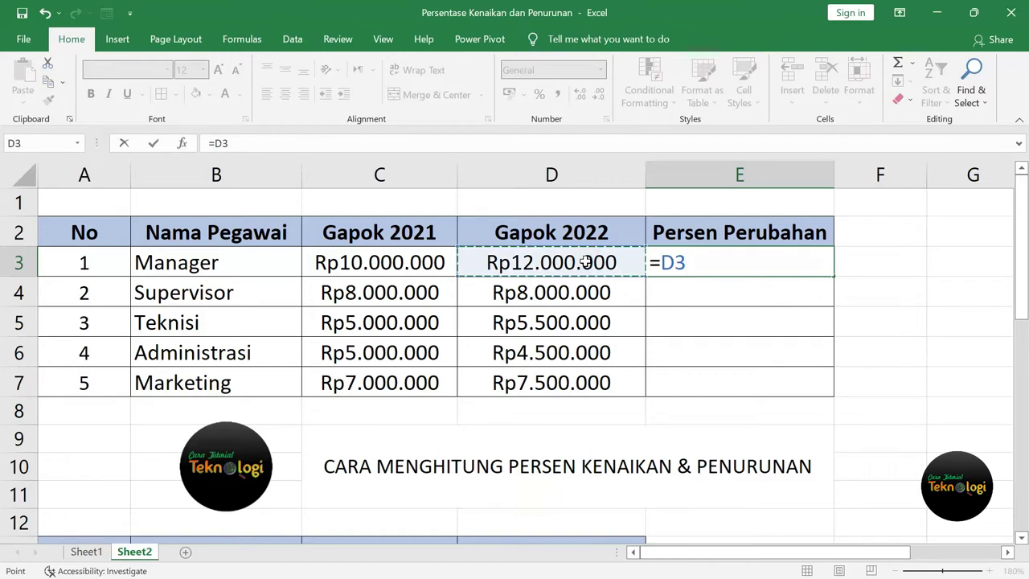
{"action": "type", "text": "-"}
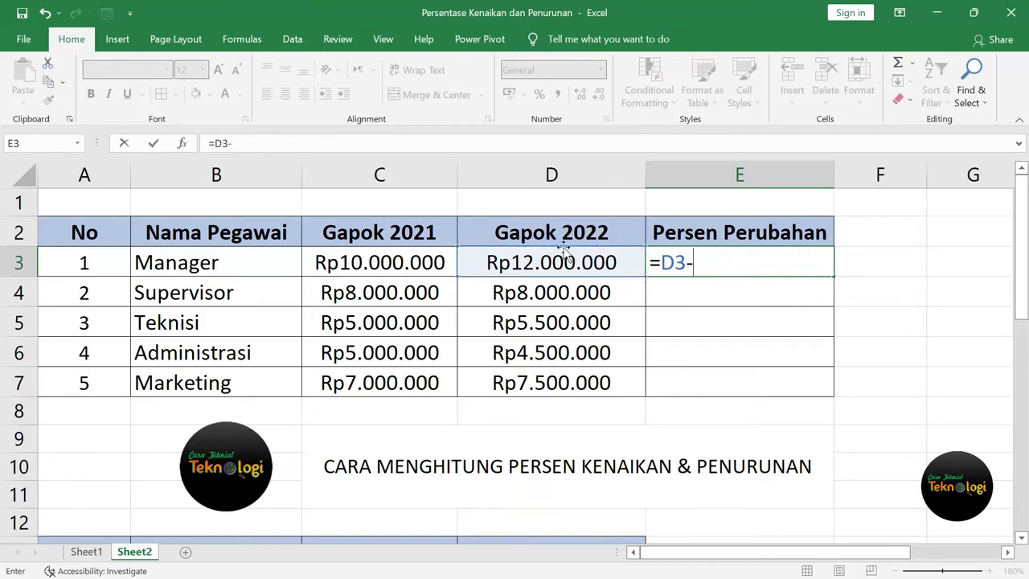
{"action": "left_click", "coordinate": [406, 263]}
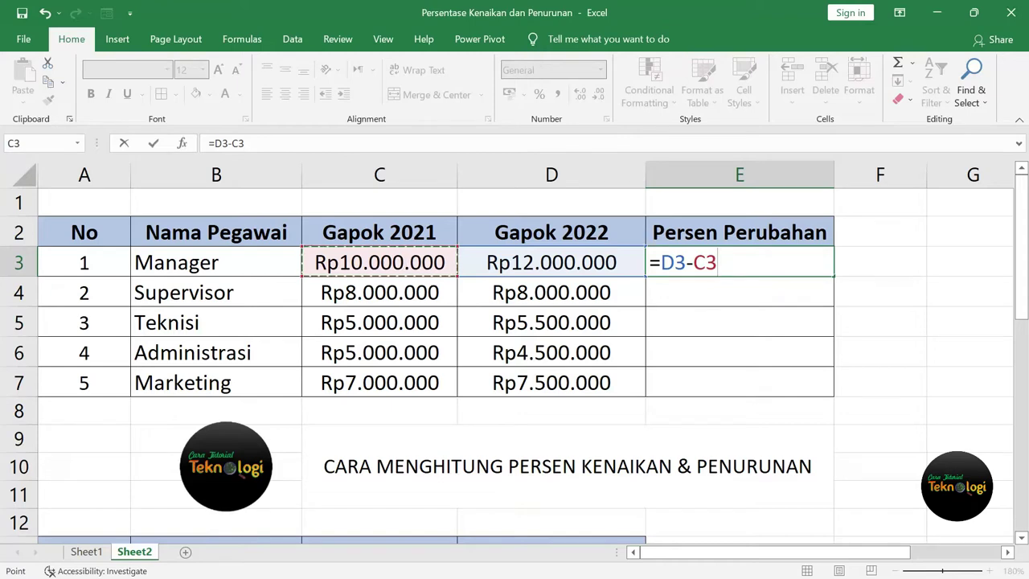
{"action": "left_click", "coordinate": [659, 263]}
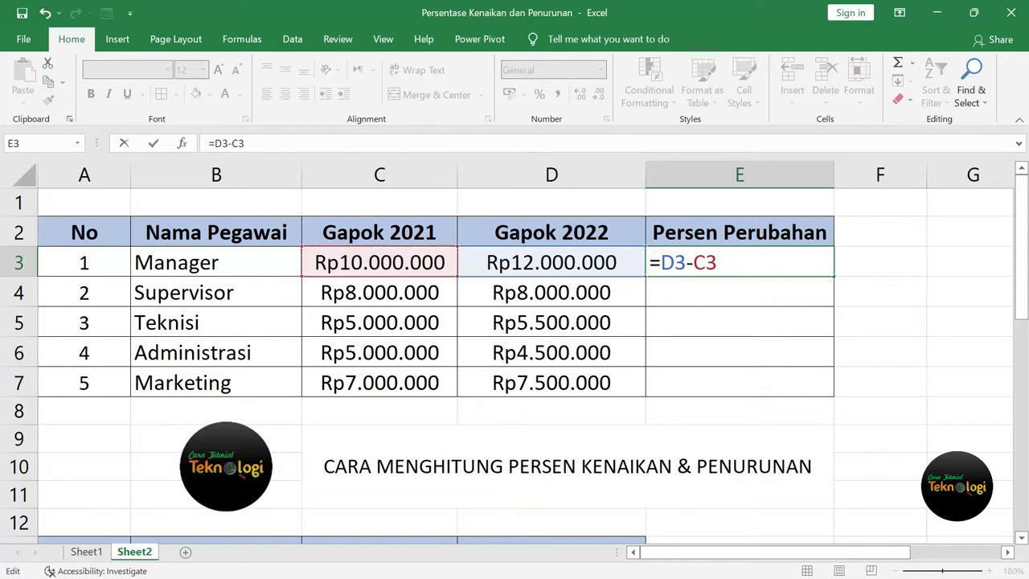
{"action": "type", "text": "("}
{"action": "left_click", "coordinate": [734, 260]}
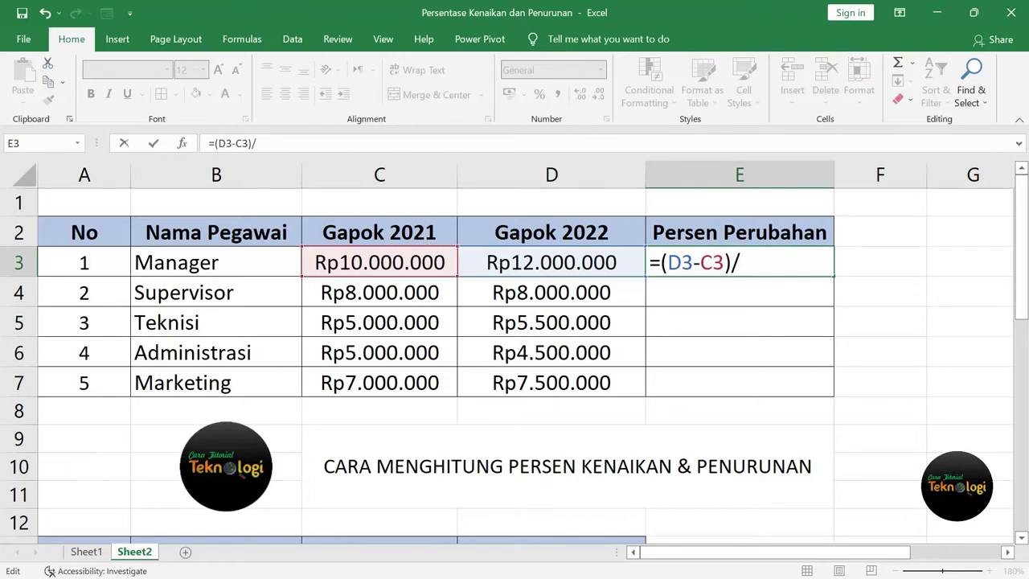
{"action": "left_click", "coordinate": [420, 260]}
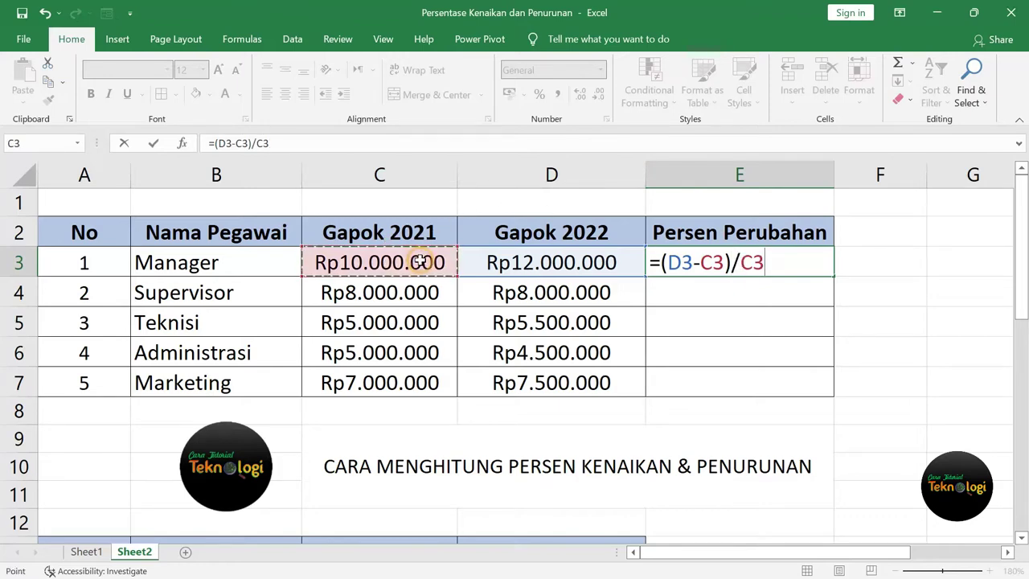
{"action": "key", "text": "Return"}
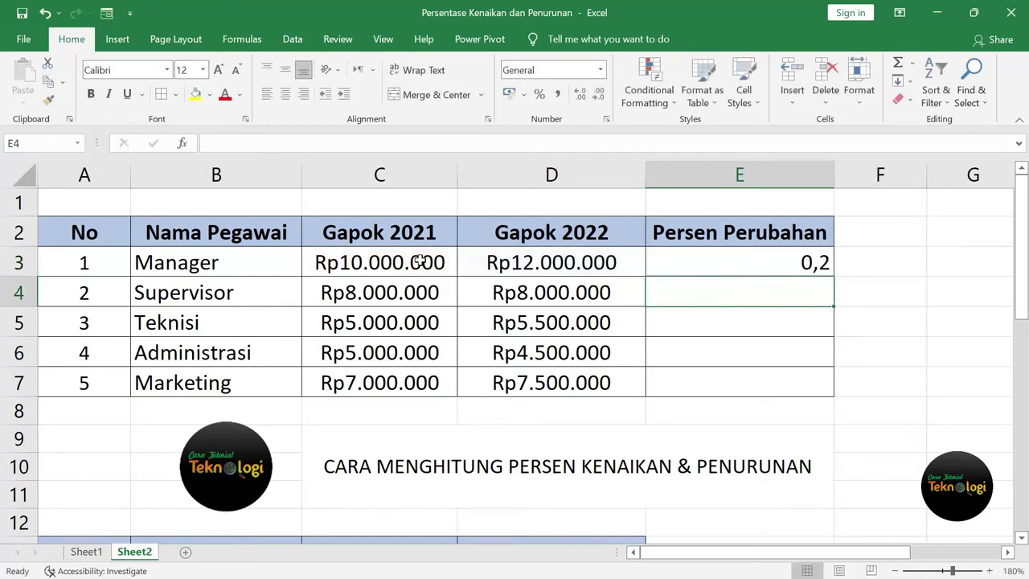
- Apply Percent Style to E3 so the Manager's change reads 20%, then check C3 and D3
{"action": "left_click", "coordinate": [794, 270]}
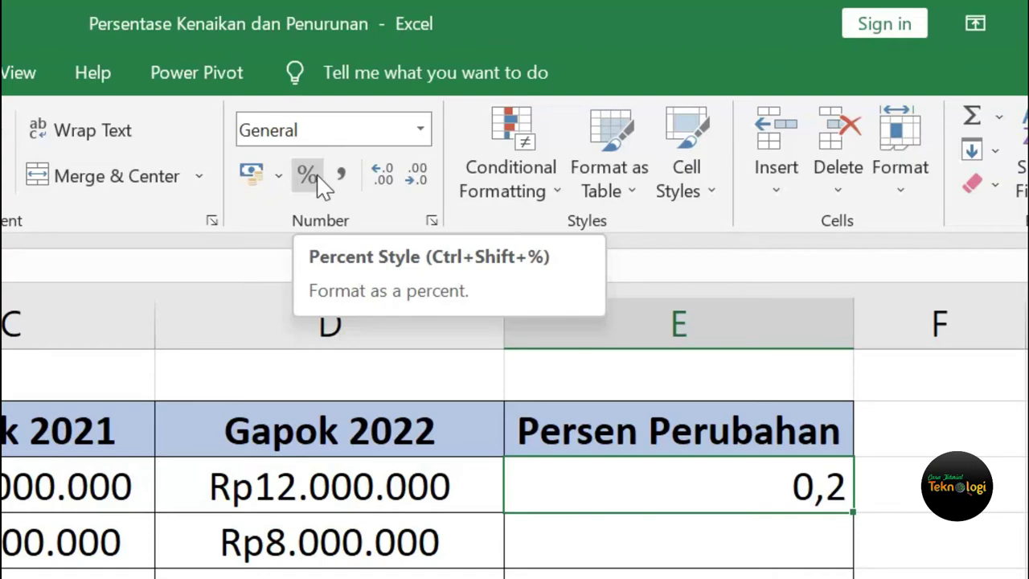
{"action": "left_click", "coordinate": [317, 183]}
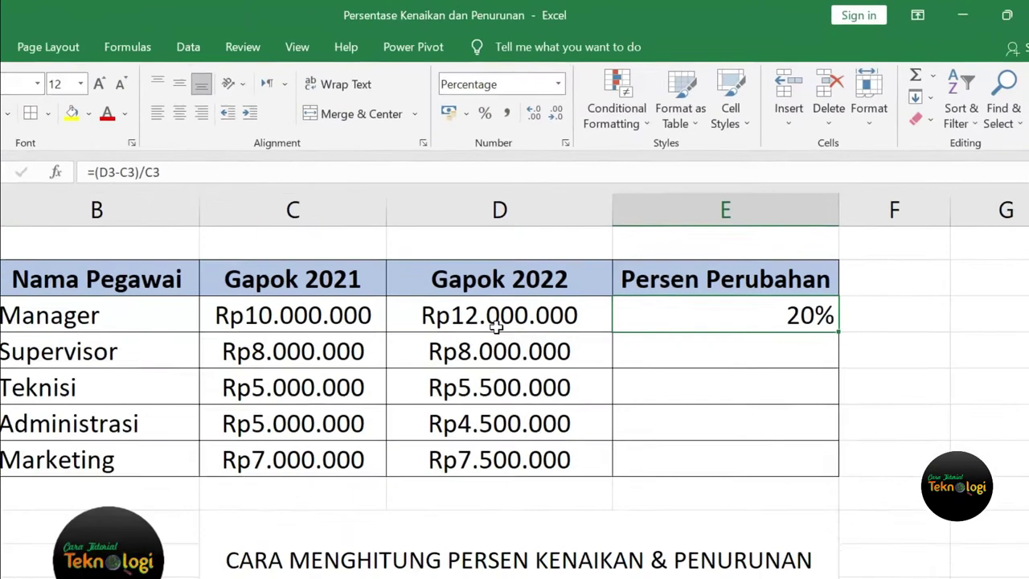
{"action": "left_click", "coordinate": [381, 263]}
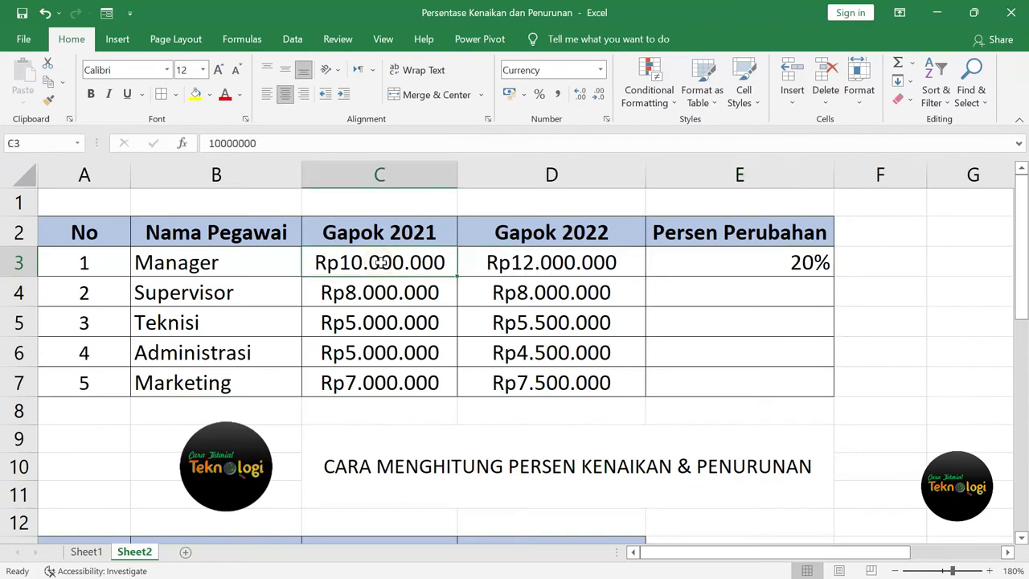
{"action": "left_click", "coordinate": [573, 258]}
{"action": "left_click", "coordinate": [806, 259]}
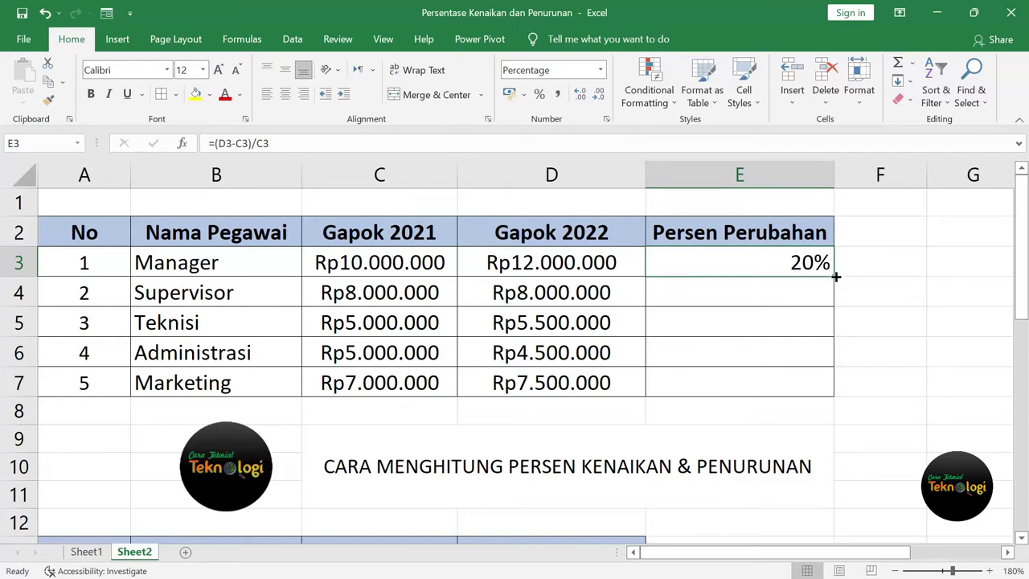
- Fill E3's formula down to E7, giving 0%, 10%, -10% and 7%
{"action": "left_click_drag", "start_coordinate": [836, 277], "coordinate": [822, 391]}
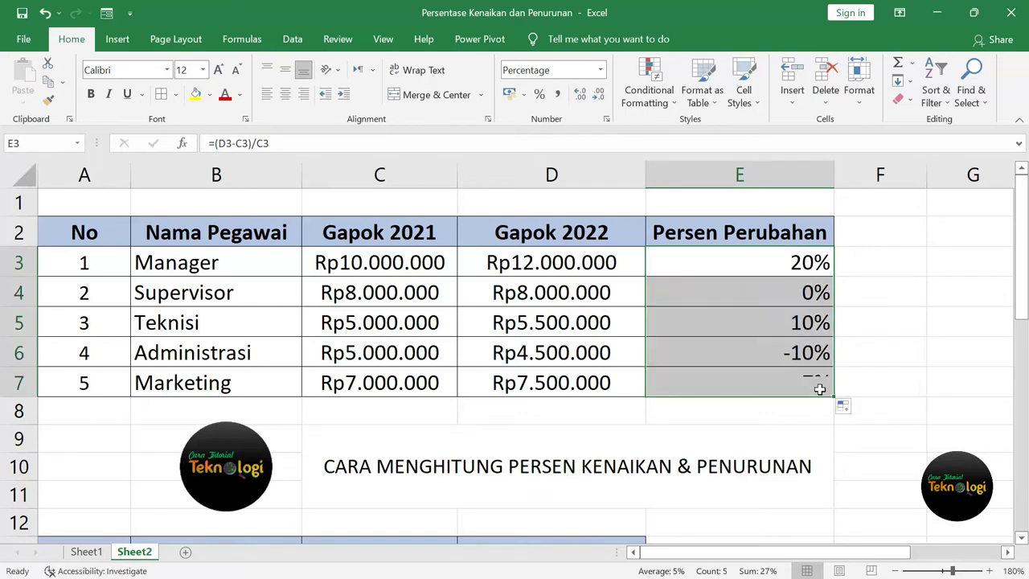
{"action": "left_click", "coordinate": [794, 288]}
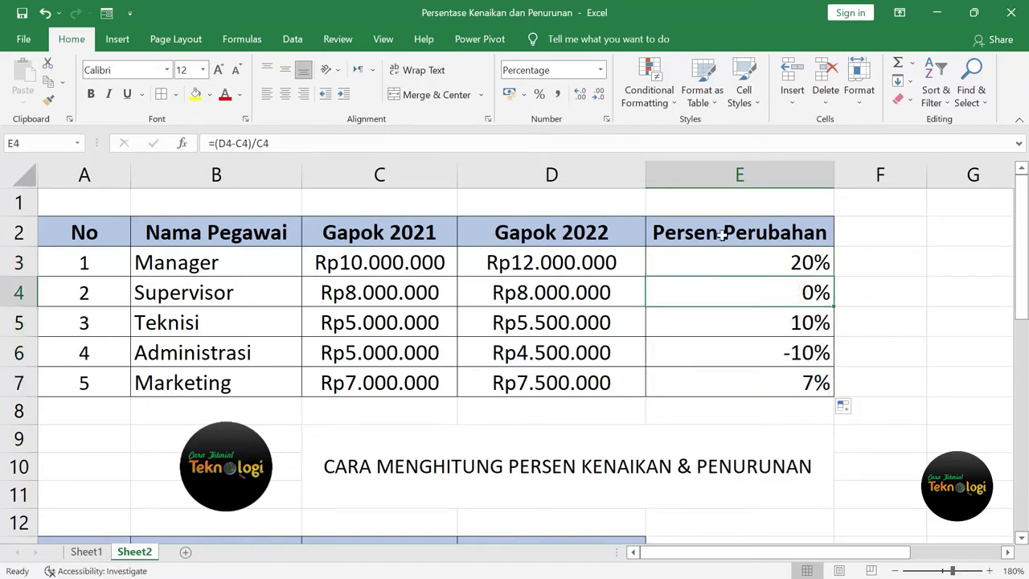
{"action": "left_click", "coordinate": [404, 297]}
{"action": "left_click", "coordinate": [525, 299]}
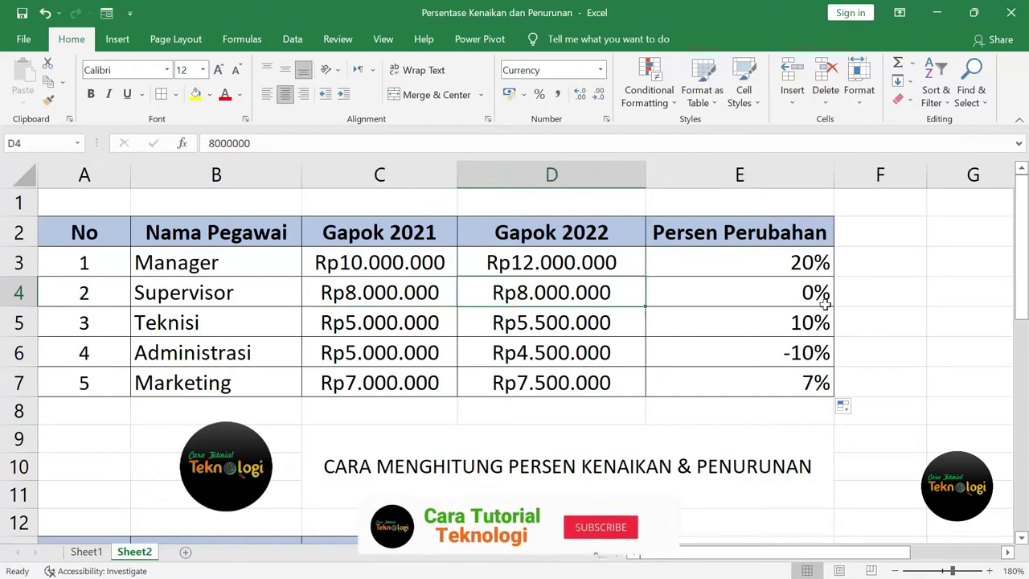
{"action": "left_click", "coordinate": [426, 323]}
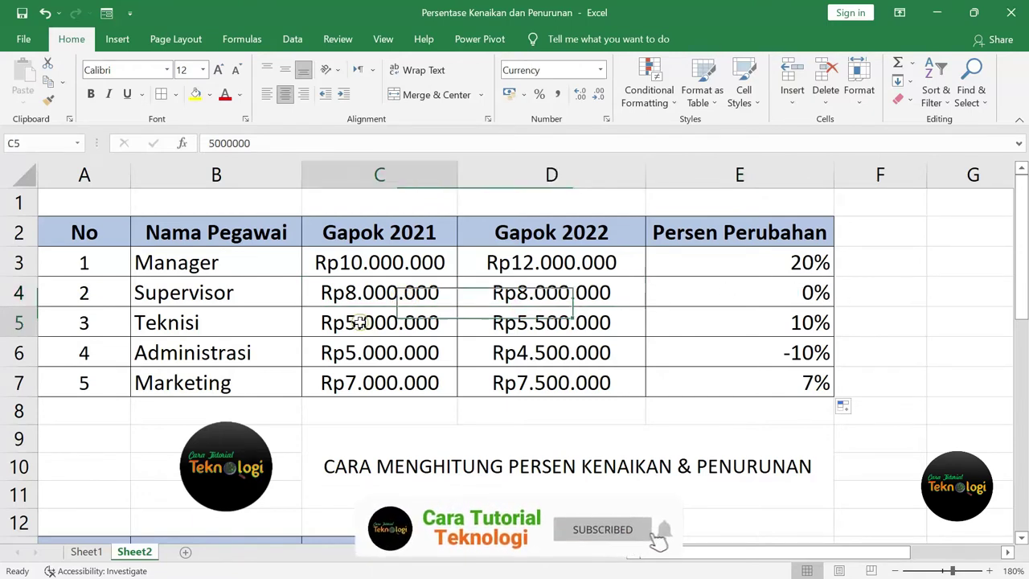
{"action": "left_click", "coordinate": [610, 323]}
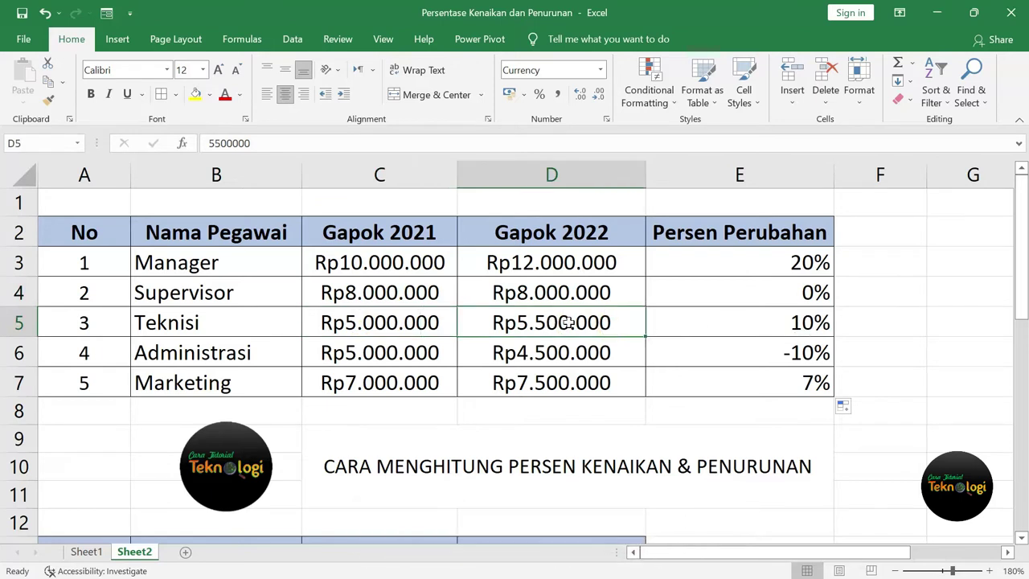
{"action": "left_click", "coordinate": [377, 350]}
{"action": "left_click", "coordinate": [546, 354]}
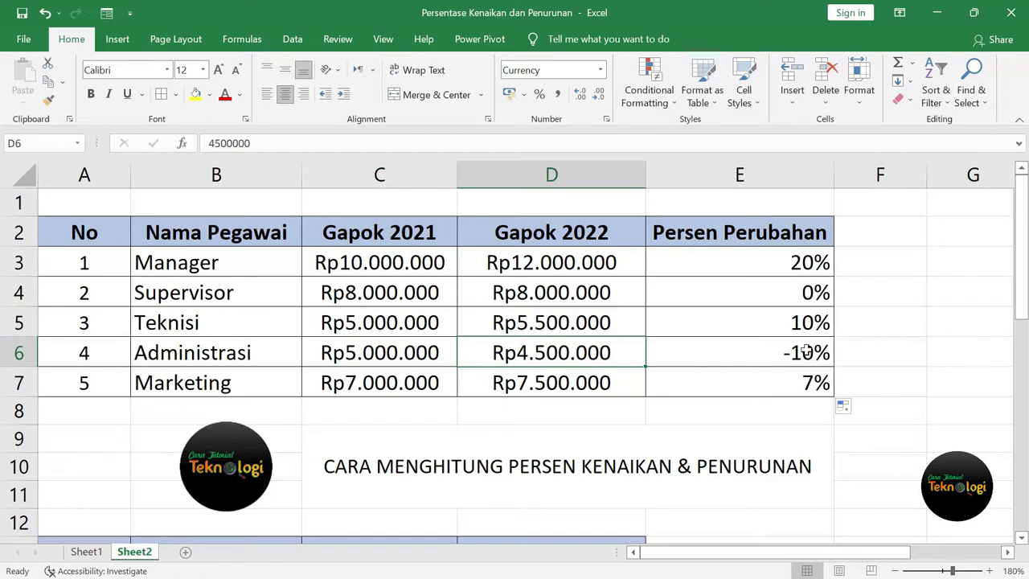
{"action": "left_click", "coordinate": [371, 378]}
{"action": "left_click", "coordinate": [538, 380]}
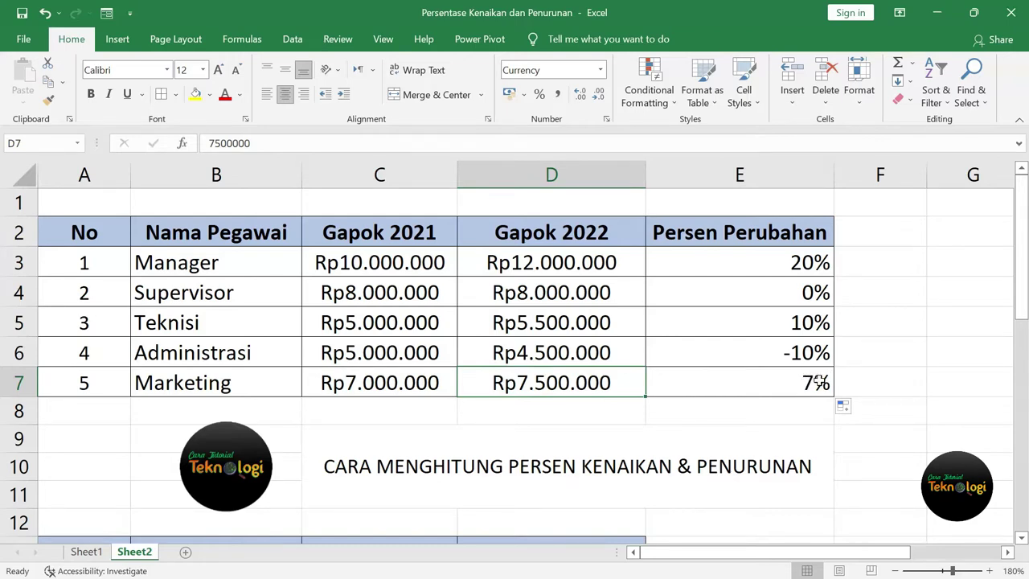
- Scroll to the monthly Pendapatan table, zoom out to 170%, and select D15
{"action": "scroll", "coordinate": [818, 383], "scroll_direction": "down", "scroll_amount": 3}
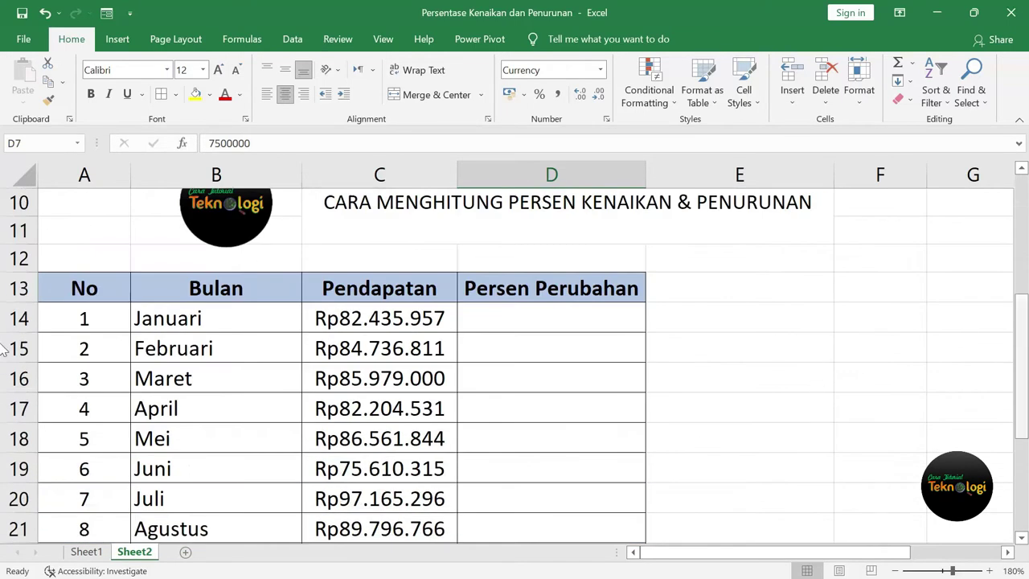
{"action": "left_click_drag", "start_coordinate": [1025, 356], "coordinate": [1024, 394]}
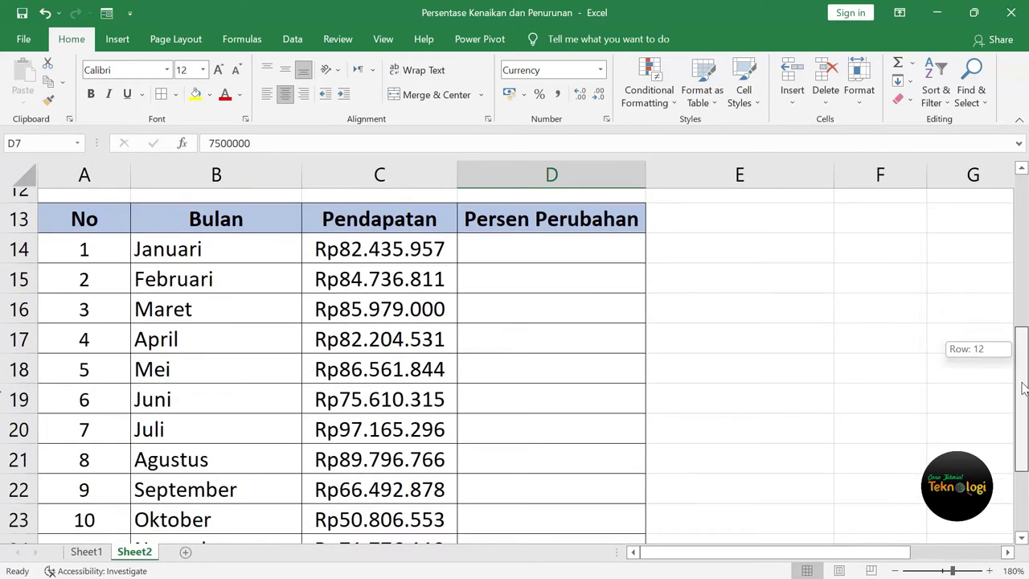
{"action": "left_click", "coordinate": [893, 571]}
{"action": "left_click_drag", "start_coordinate": [1025, 356], "coordinate": [1026, 380]}
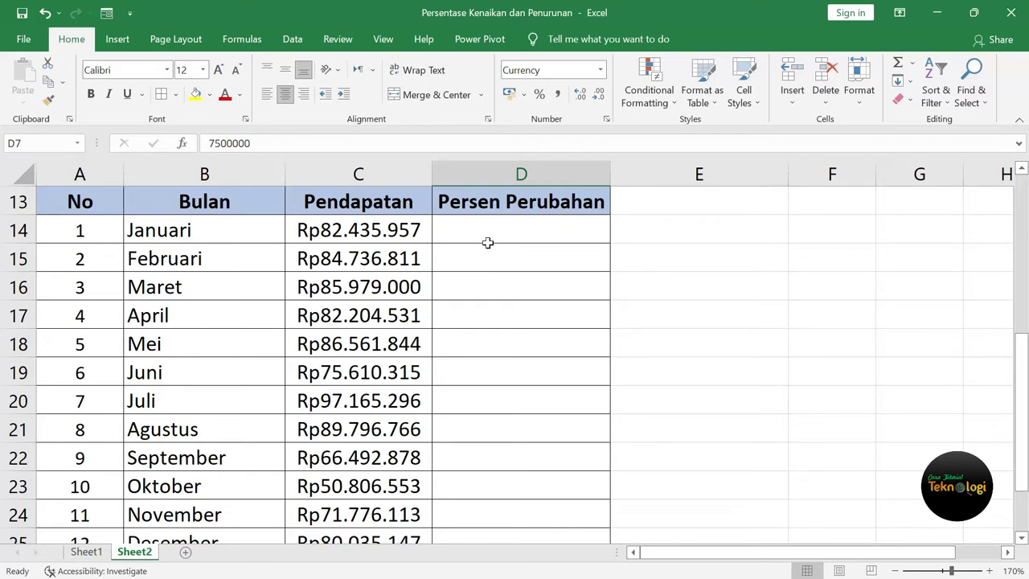
{"action": "left_click", "coordinate": [387, 233]}
{"action": "left_click", "coordinate": [374, 259]}
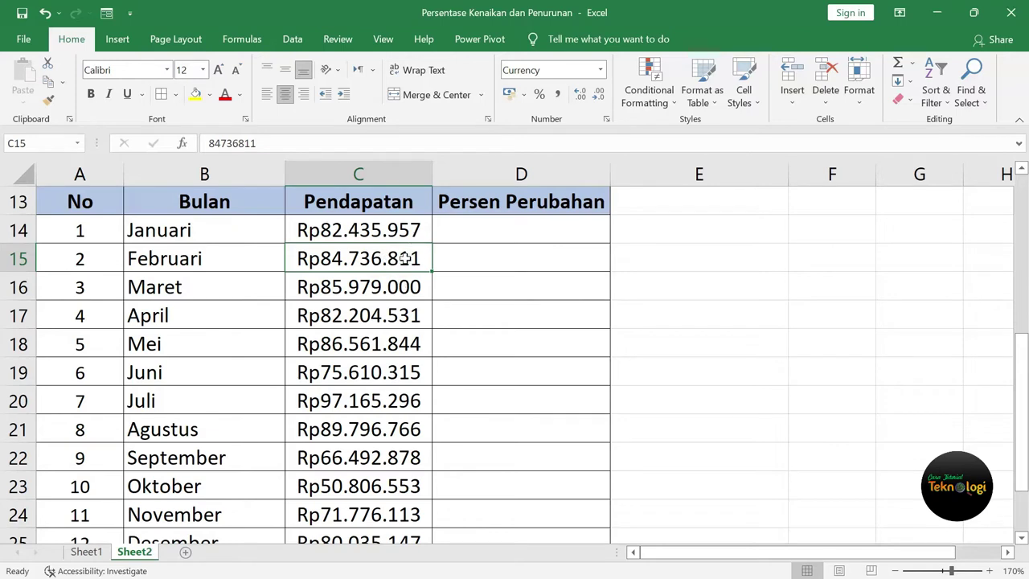
{"action": "left_click", "coordinate": [542, 259]}
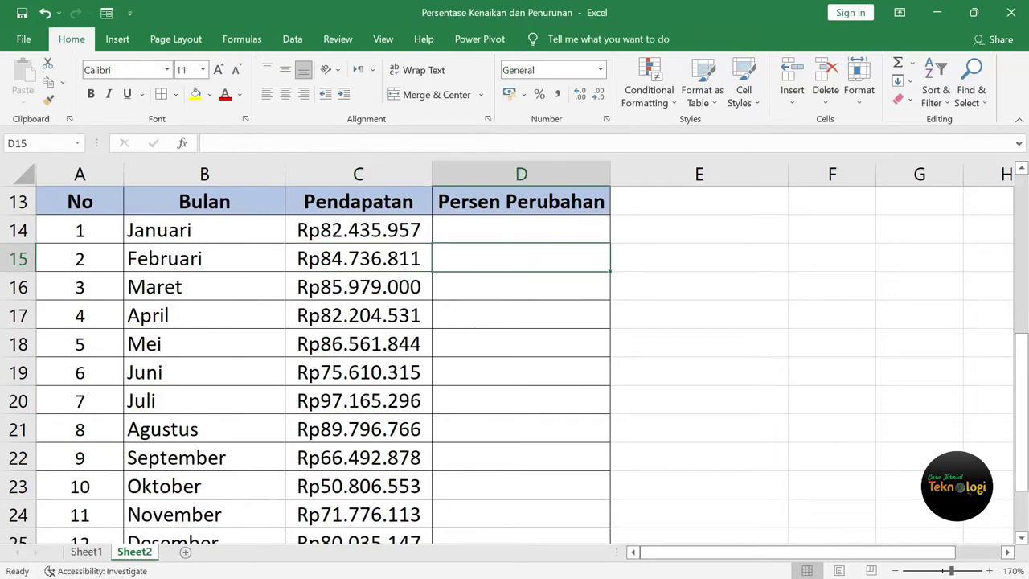
- Enter =(C15-C14)/C14 in D15, giving February's income change of 0,027910806
{"action": "type", "text": "="}
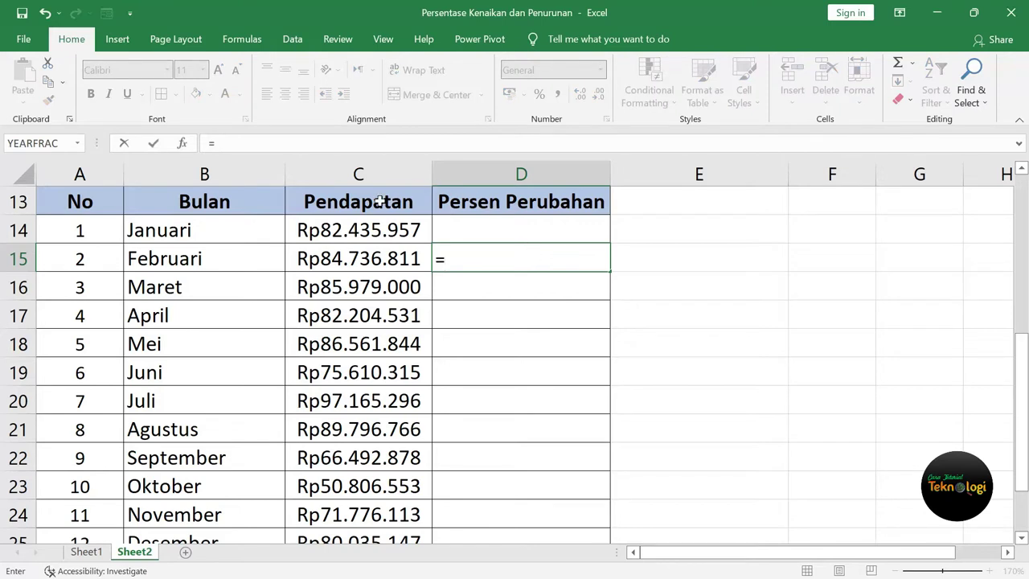
{"action": "left_click", "coordinate": [366, 266]}
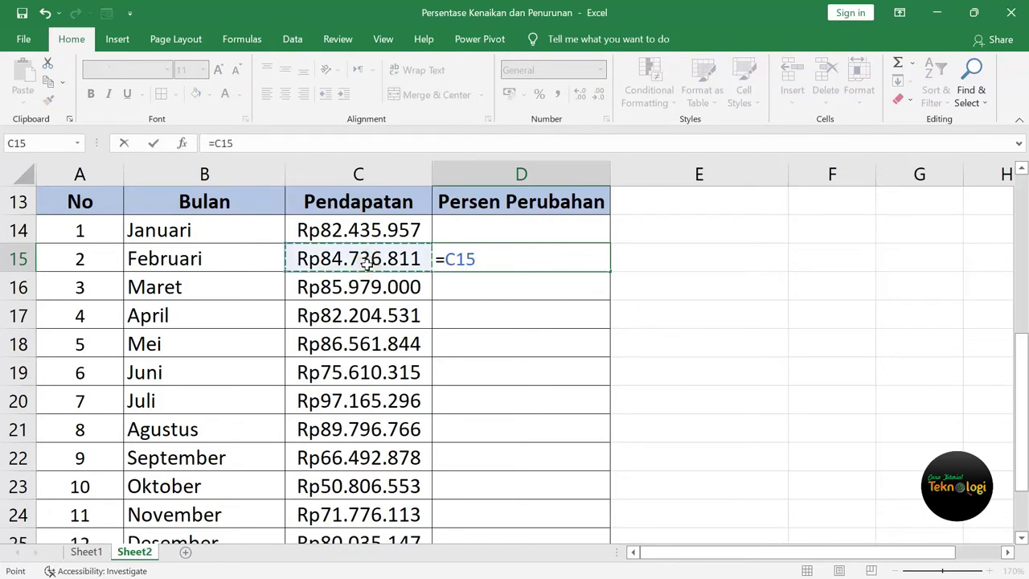
{"action": "type", "text": "-"}
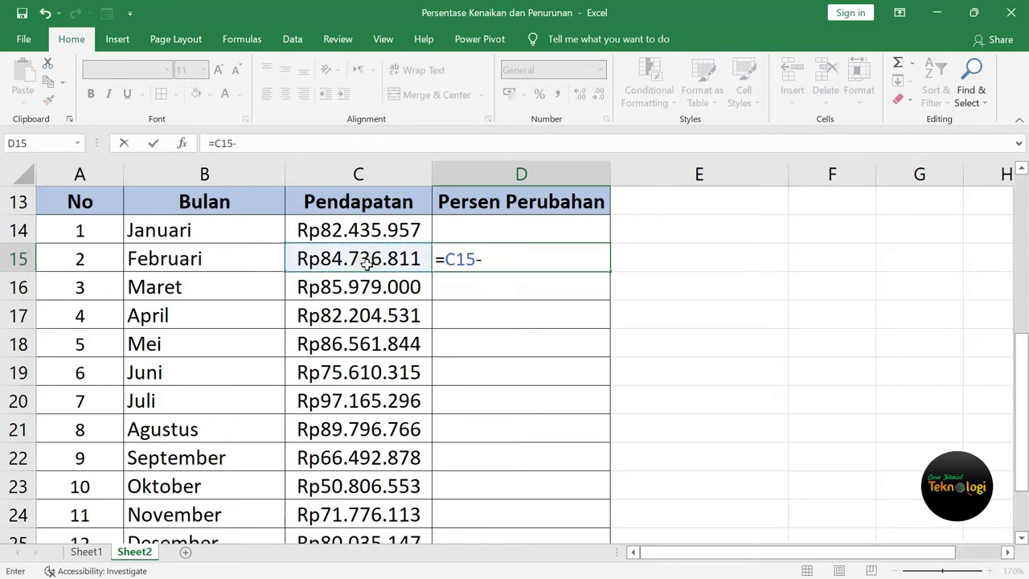
{"action": "left_click", "coordinate": [369, 232]}
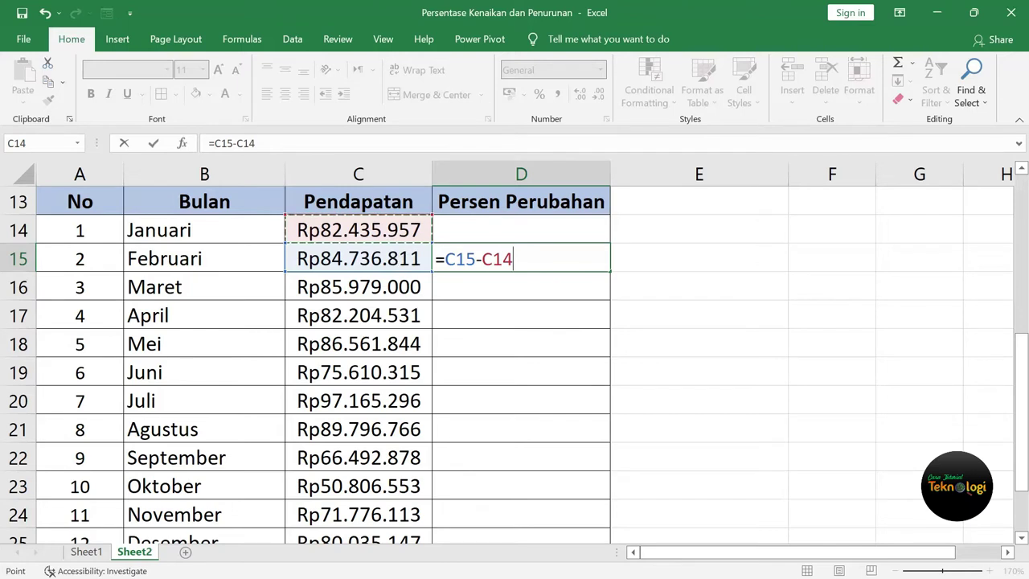
{"action": "left_click", "coordinate": [444, 259]}
{"action": "type", "text": "("}
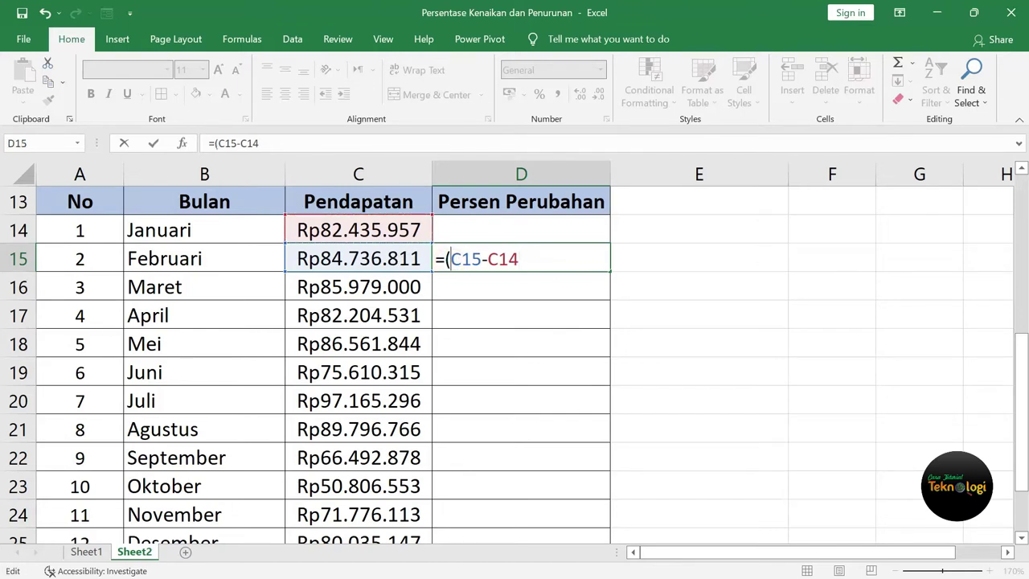
{"action": "left_click", "coordinate": [520, 259]}
{"action": "type", "text": ")/"}
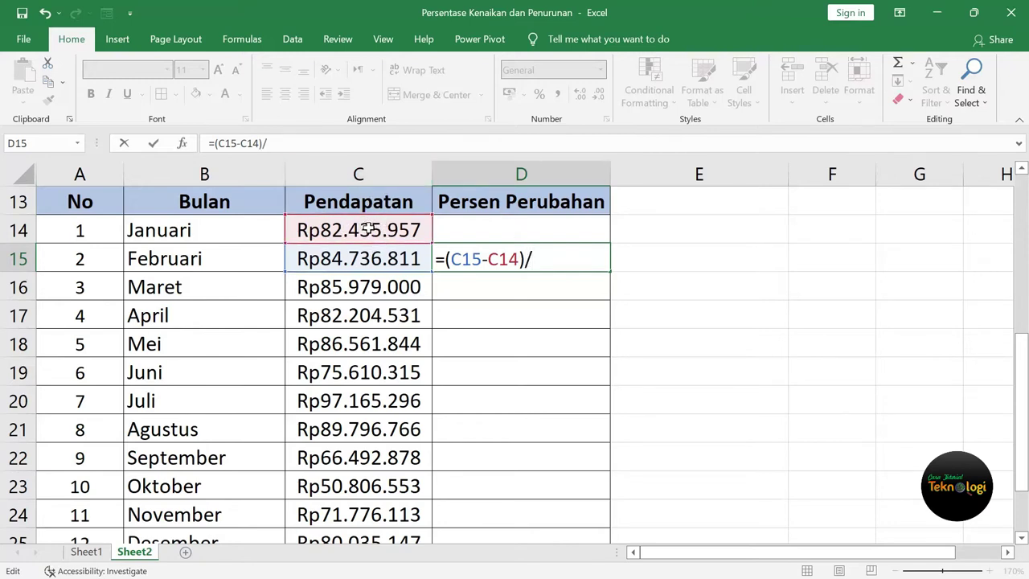
{"action": "left_click", "coordinate": [368, 227]}
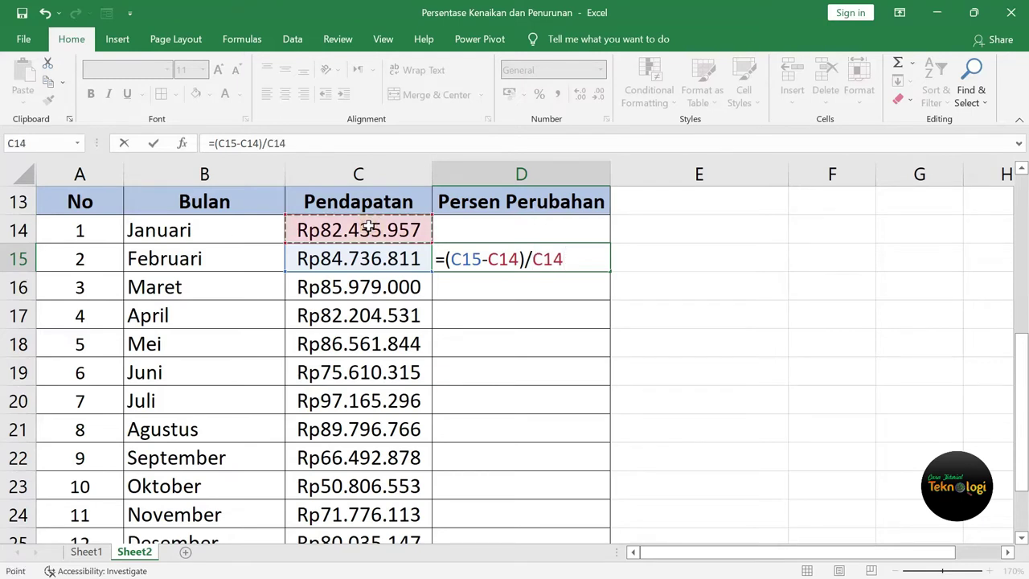
{"action": "key", "text": "Return"}
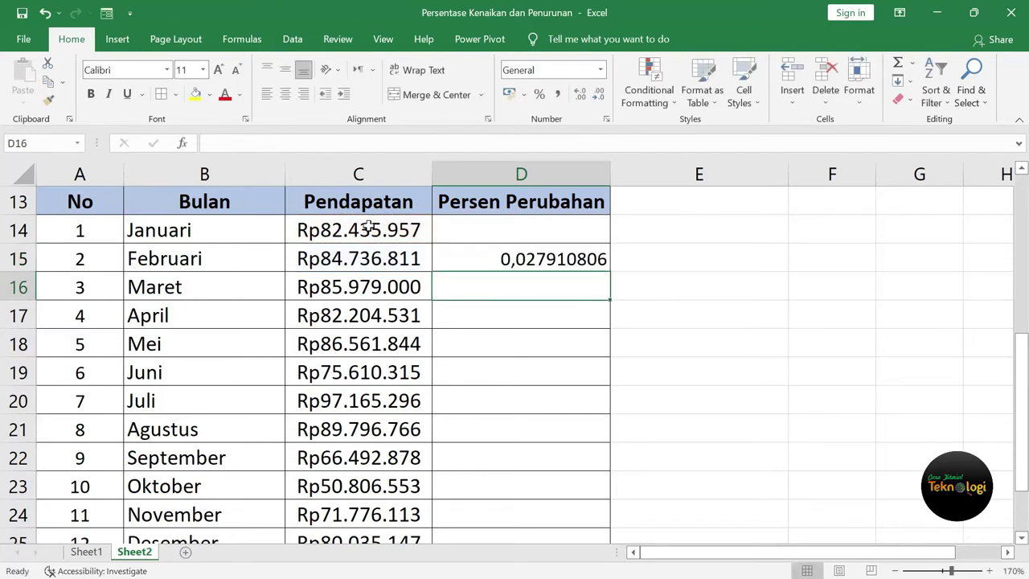
- Format D15 as Percentage with two decimal places so it shows 2,79%
{"action": "left_click", "coordinate": [567, 260]}
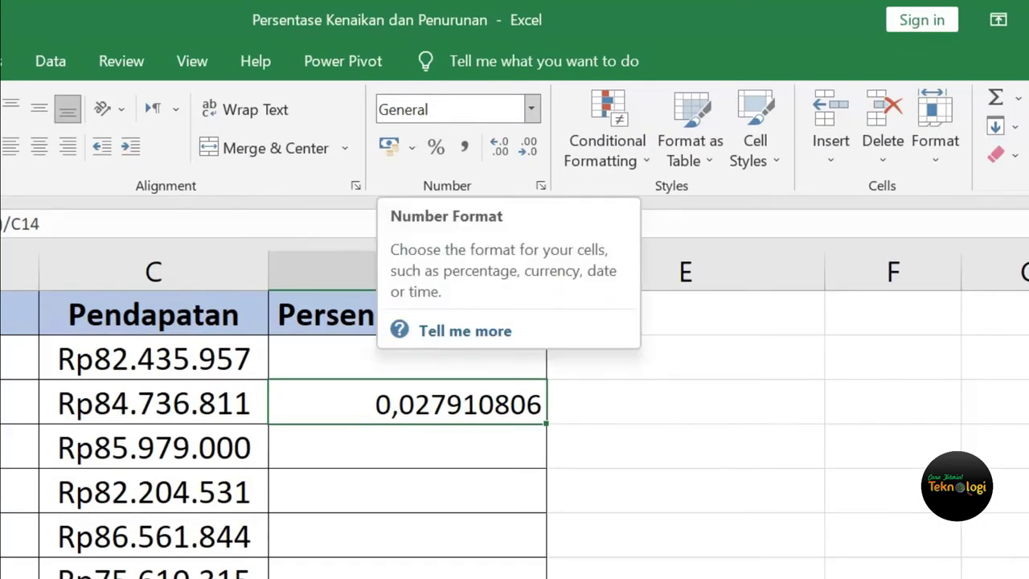
{"action": "left_click", "coordinate": [531, 109]}
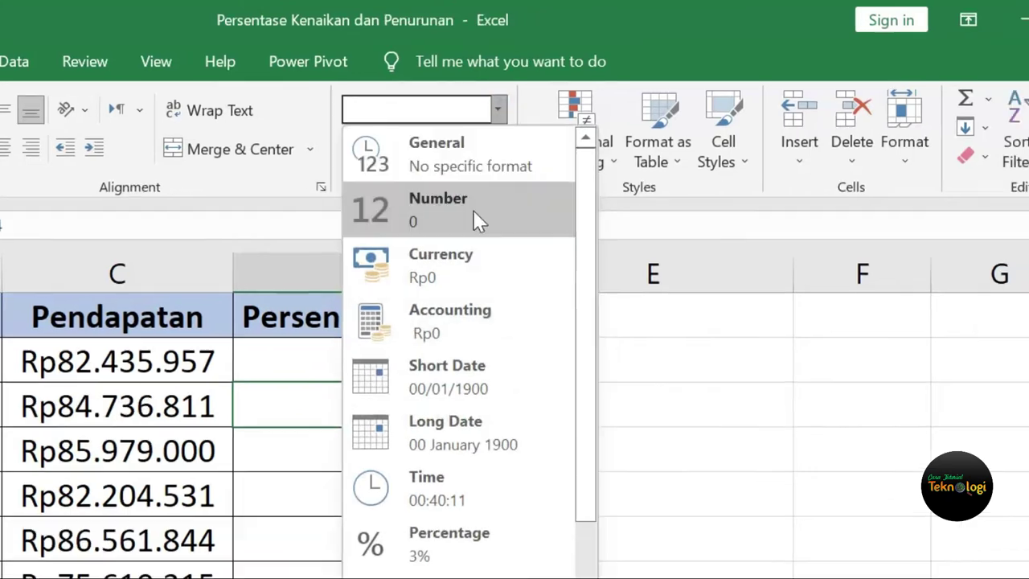
{"action": "left_click", "coordinate": [470, 541]}
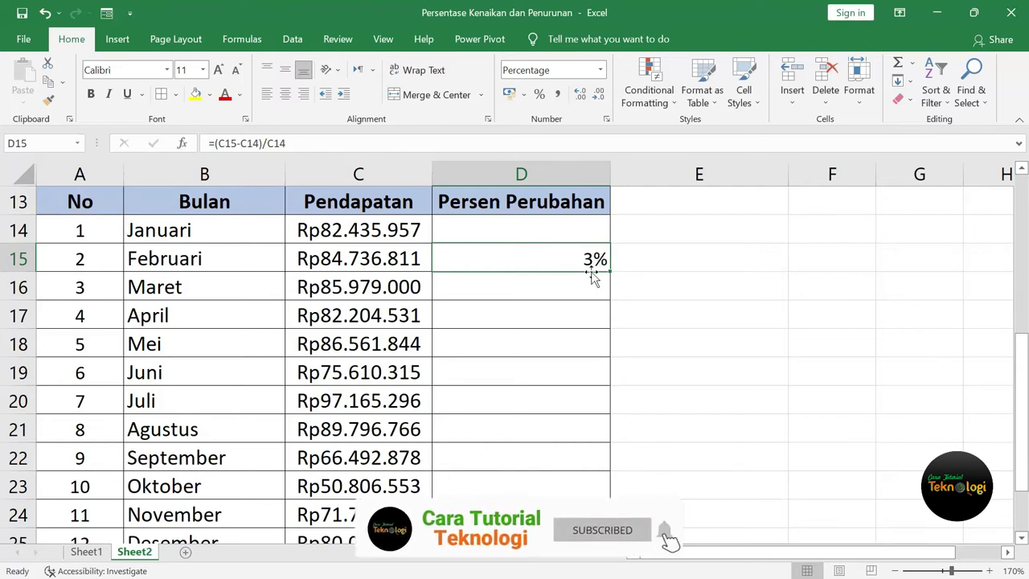
{"action": "left_click", "coordinate": [582, 100]}
{"action": "left_click", "coordinate": [582, 101]}
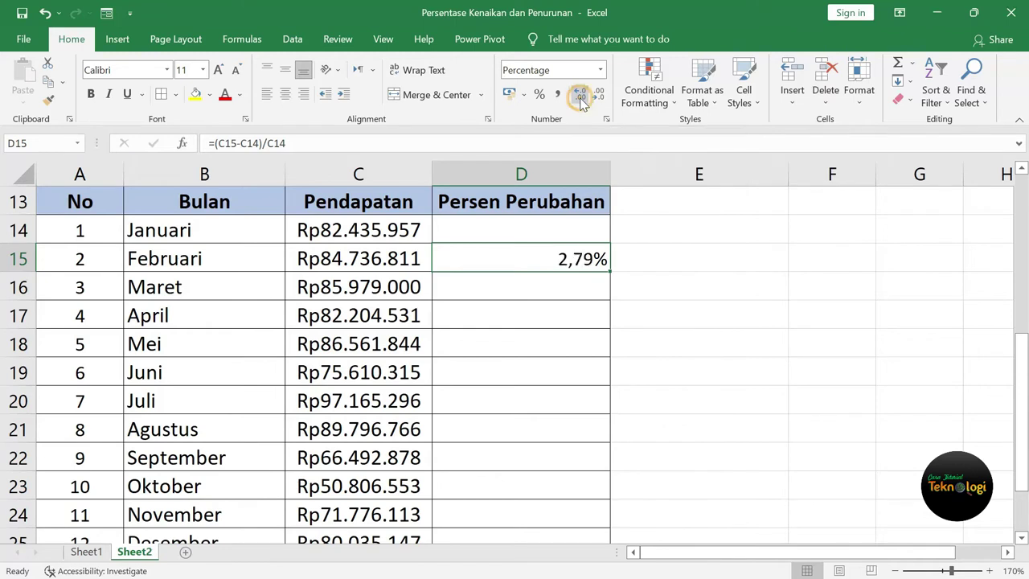
{"action": "left_click", "coordinate": [582, 100]}
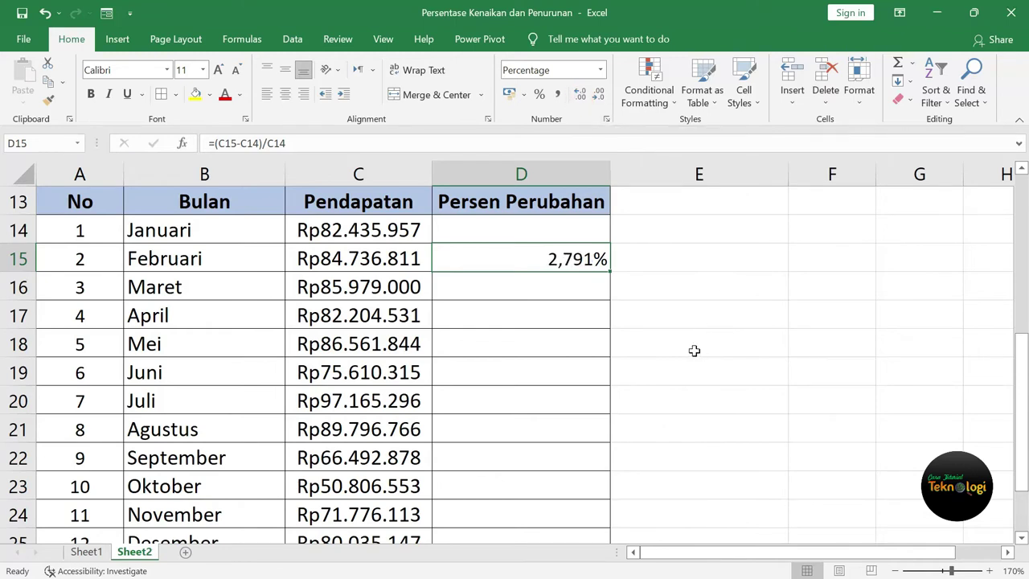
{"action": "left_click", "coordinate": [602, 95]}
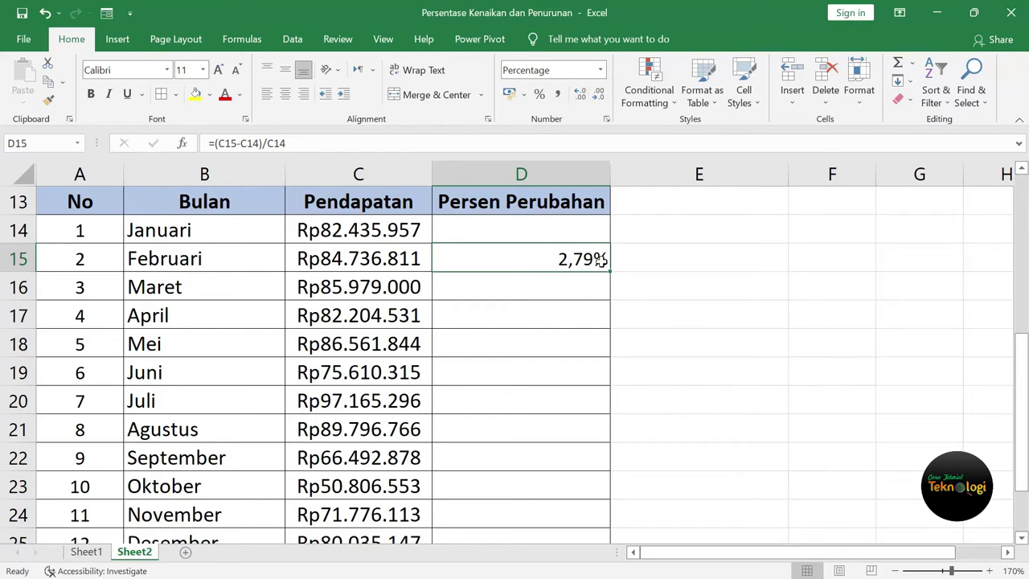
- Fill D15's formula down to D25, giving Maret through Desember 1,47% to 11,51%
{"action": "scroll", "coordinate": [602, 259], "scroll_direction": "down", "scroll_amount": 1}
{"action": "scroll", "coordinate": [626, 324], "scroll_direction": "up", "scroll_amount": 2}
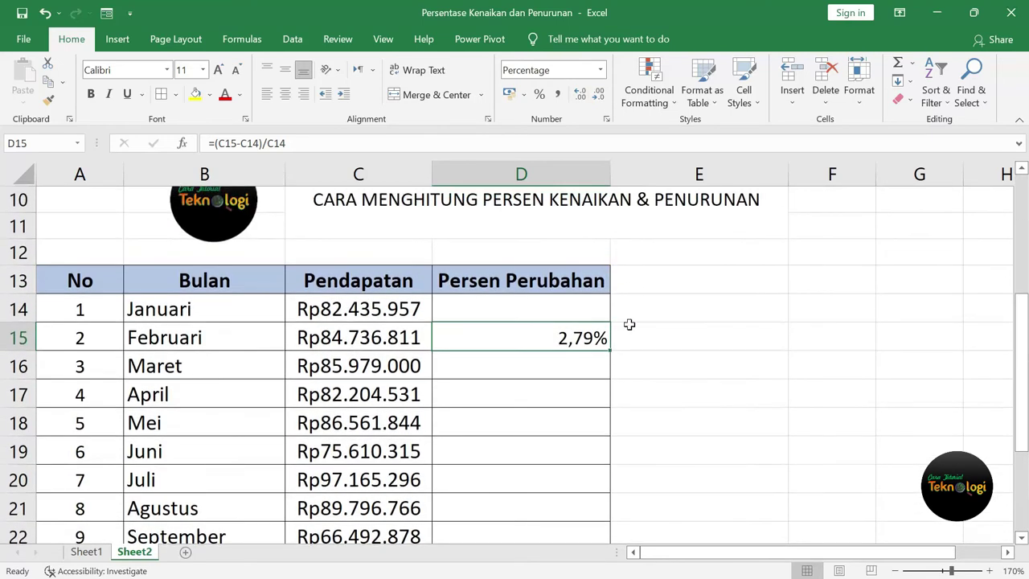
{"action": "scroll", "coordinate": [623, 298], "scroll_direction": "down", "scroll_amount": 1}
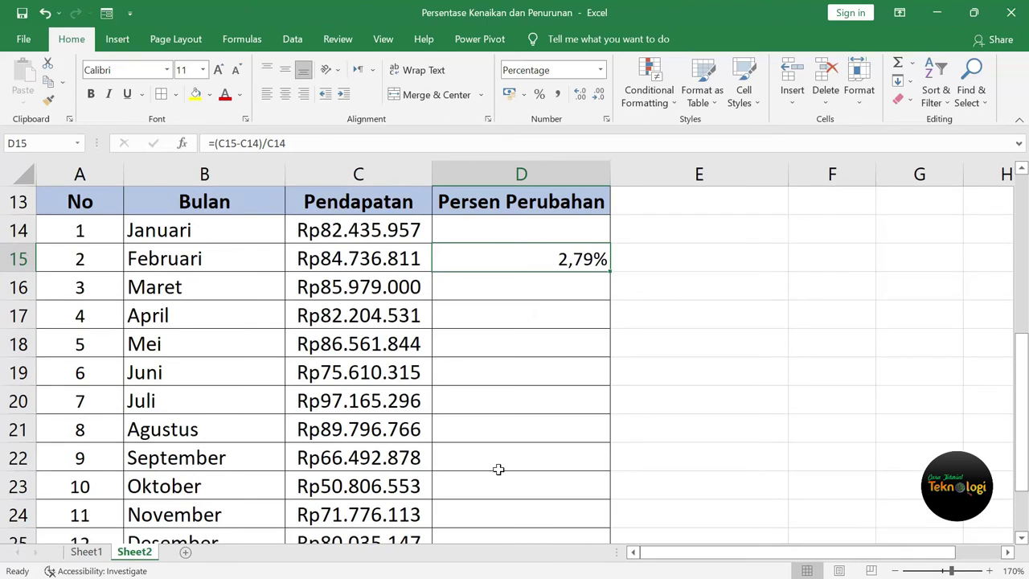
{"action": "left_click", "coordinate": [576, 259]}
{"action": "mouse_move", "coordinate": [610, 274]}
{"action": "left_mouse_down"}
{"action": "mouse_move", "coordinate": [595, 533]}
{"action": "mouse_move", "coordinate": [590, 499]}
{"action": "left_mouse_up"}
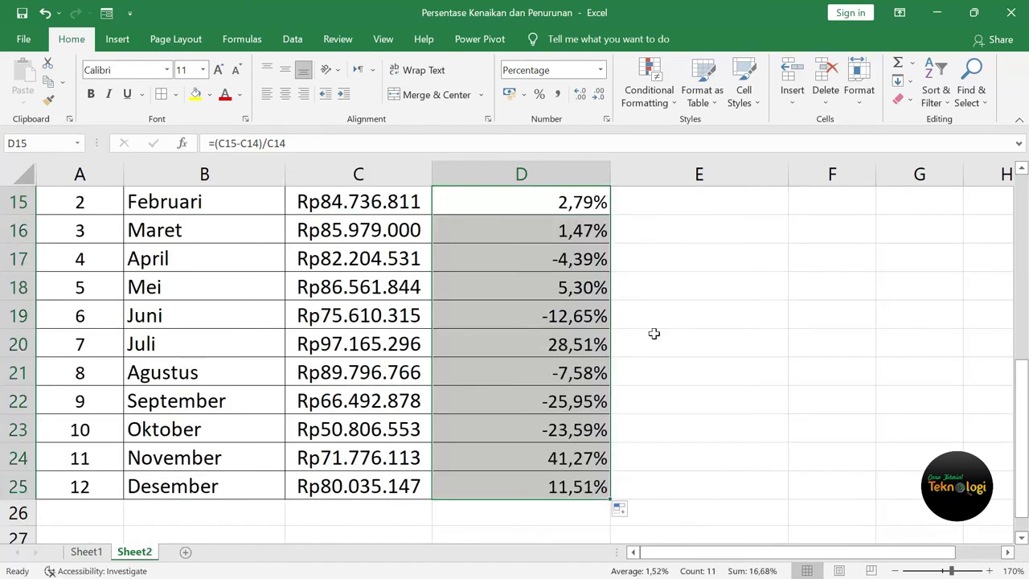
{"action": "left_click", "coordinate": [680, 294]}
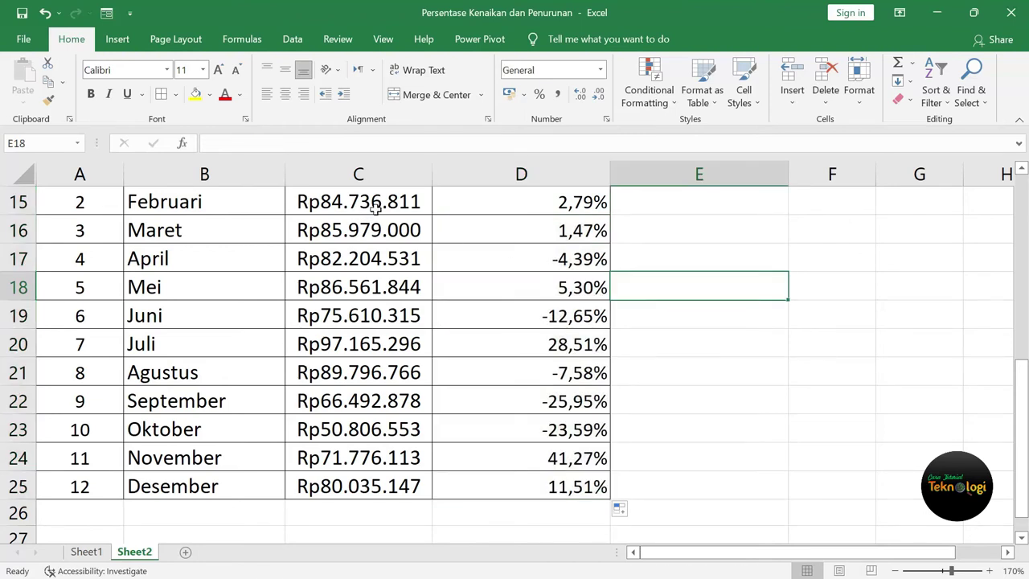
{"action": "scroll", "coordinate": [374, 205], "scroll_direction": "up", "scroll_amount": 1}
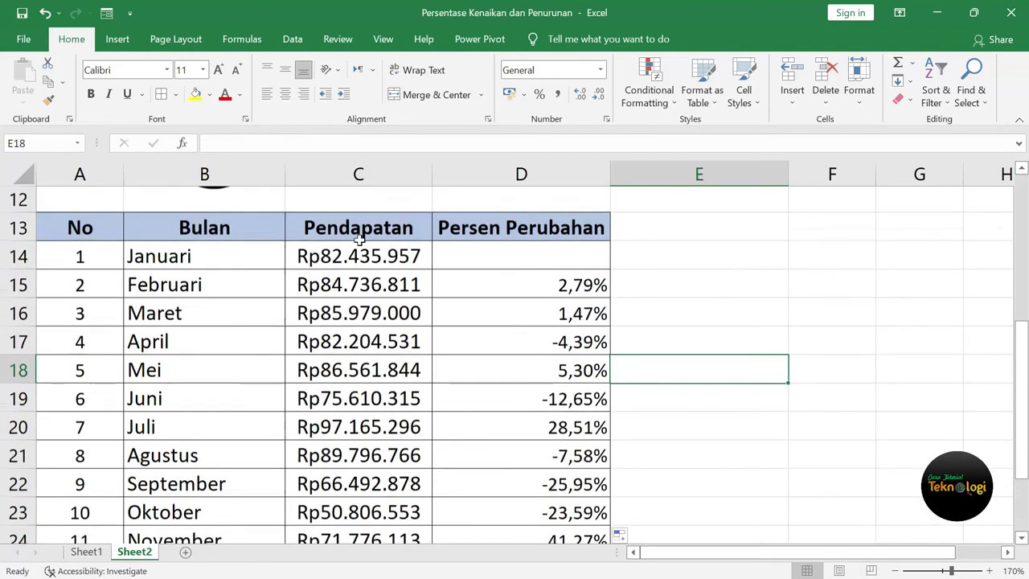
{"action": "left_click", "coordinate": [351, 314]}
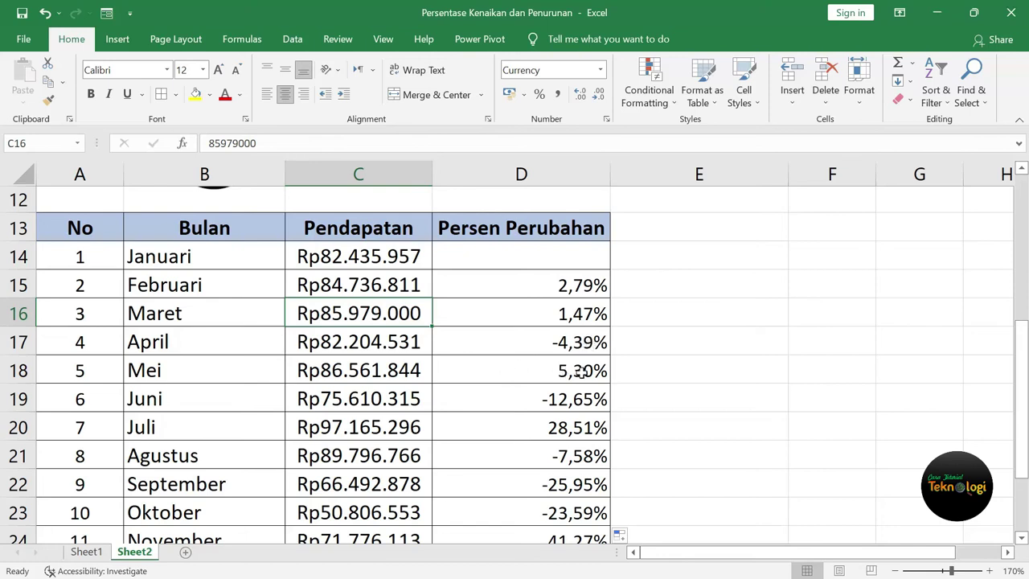
{"action": "left_click", "coordinate": [581, 373]}
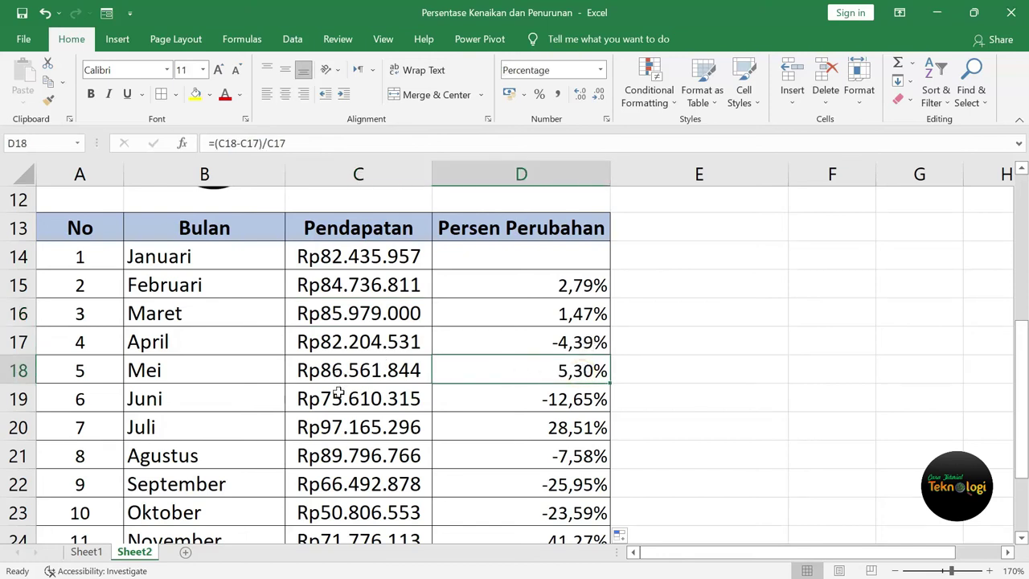
{"action": "left_click", "coordinate": [593, 402]}
{"action": "scroll", "coordinate": [593, 402], "scroll_direction": "down", "scroll_amount": 1}
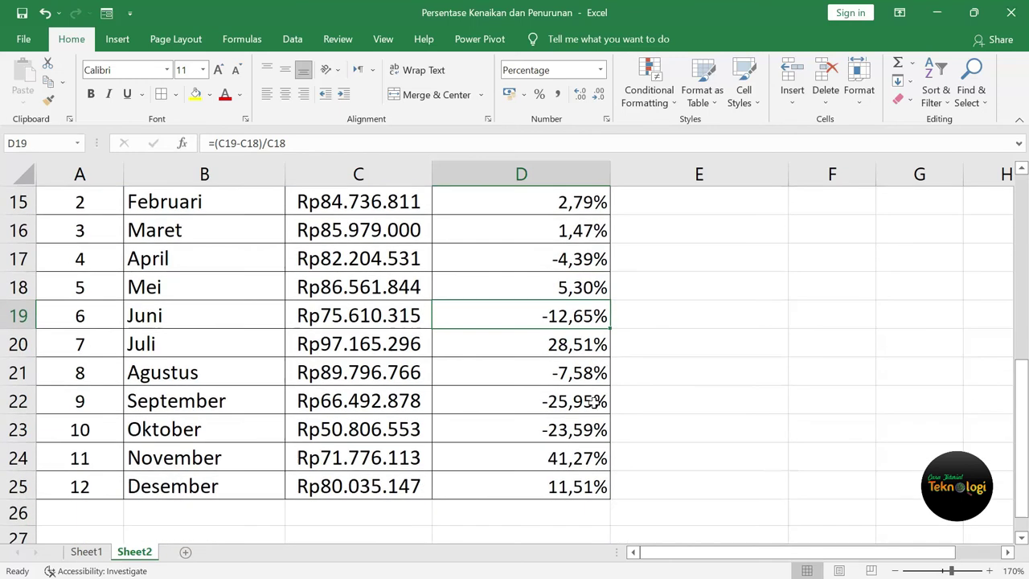
{"action": "left_click", "coordinate": [570, 488]}
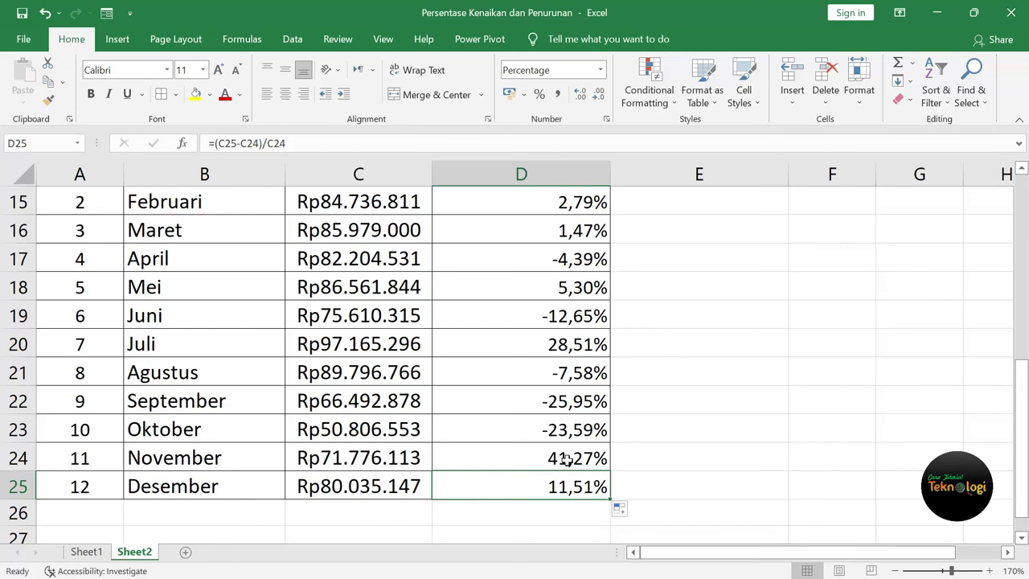
{"action": "scroll", "coordinate": [567, 459], "scroll_direction": "up", "scroll_amount": 1}
{"action": "scroll", "coordinate": [567, 459], "scroll_direction": "up", "scroll_amount": 2}
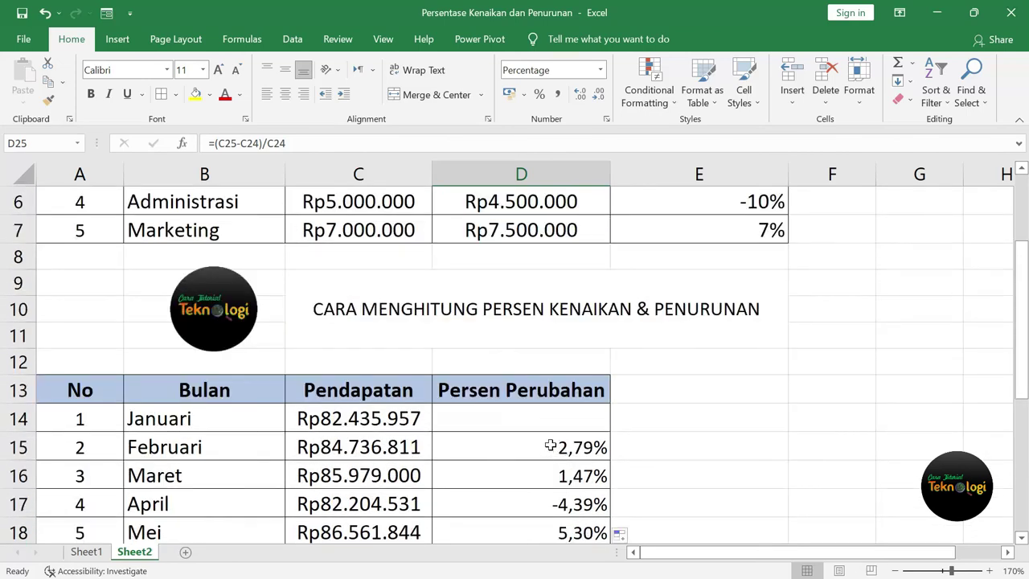
- Scroll up to the Gapok salary table showing 20%, 0%, 10%, -10% and 7%
{"action": "scroll", "coordinate": [535, 441], "scroll_direction": "up", "scroll_amount": 1}
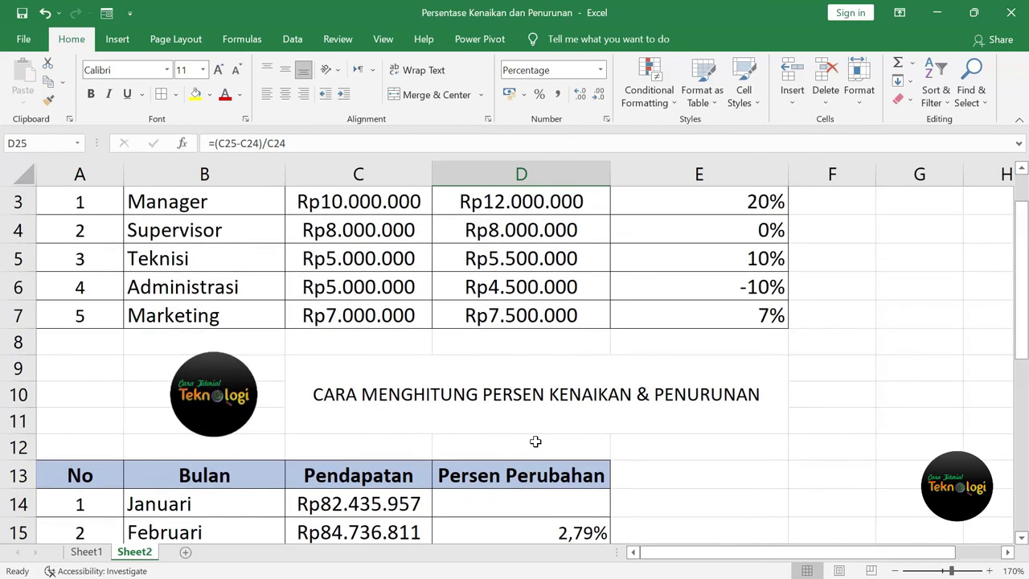
{"action": "scroll", "coordinate": [535, 442], "scroll_direction": "up", "scroll_amount": 1}
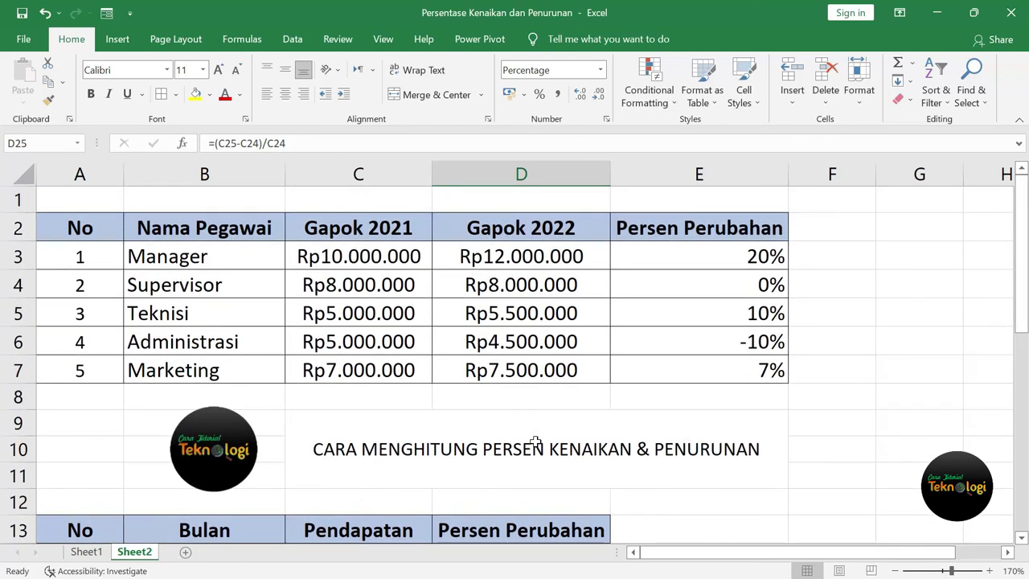